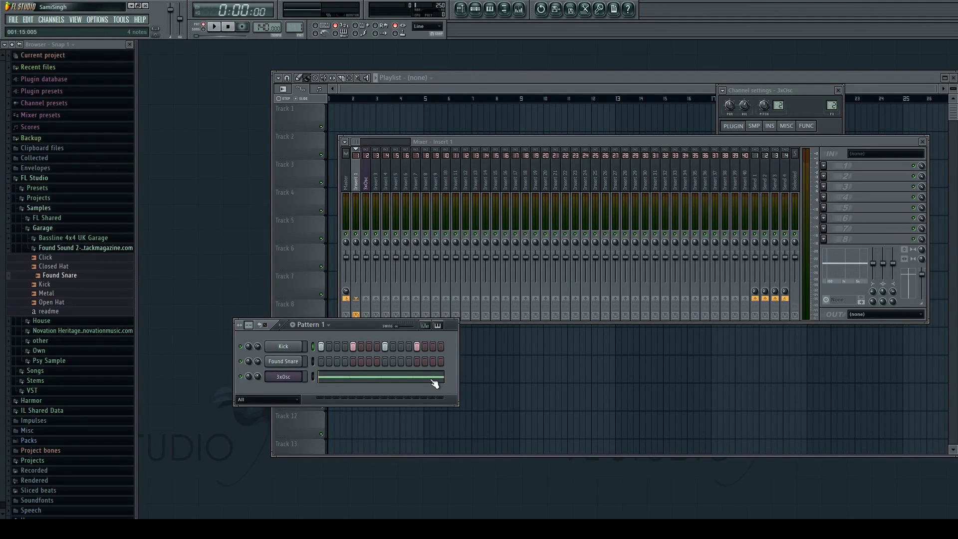
Play the kick and 3xOsc pattern briefly to hear it without any ducking
key(space)
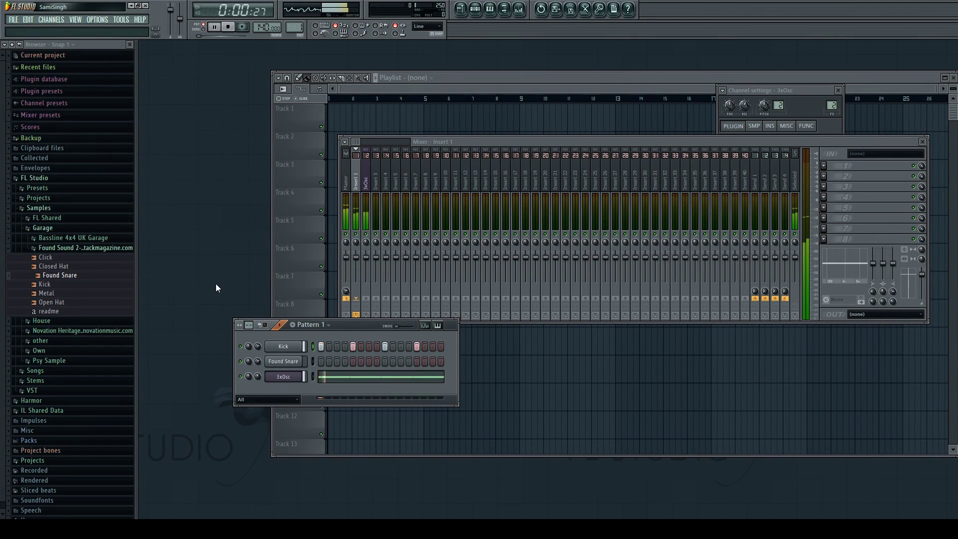
key(space)
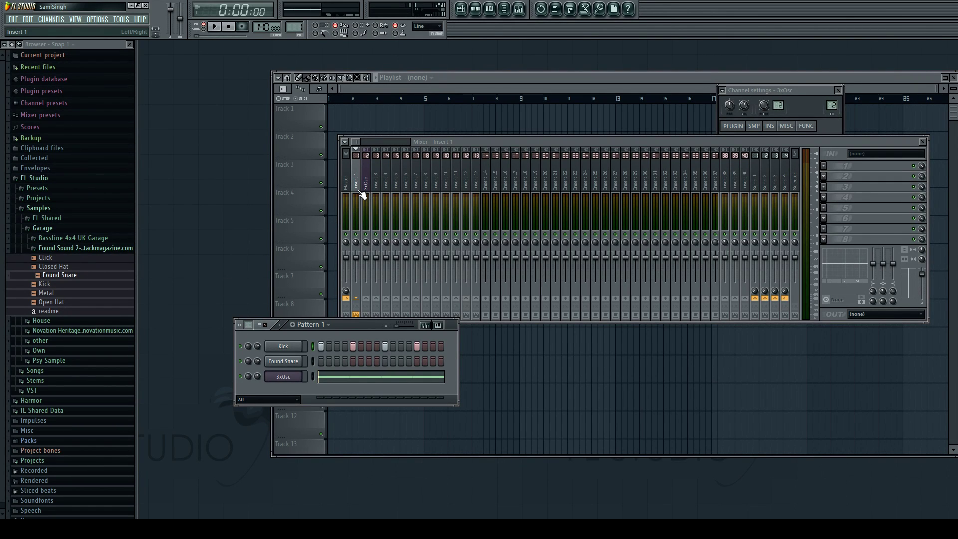
Load Fruity Peak Controller in the first effect slot of Insert 1 and link the 3xOsc track's volume fader to it
click(822, 165)
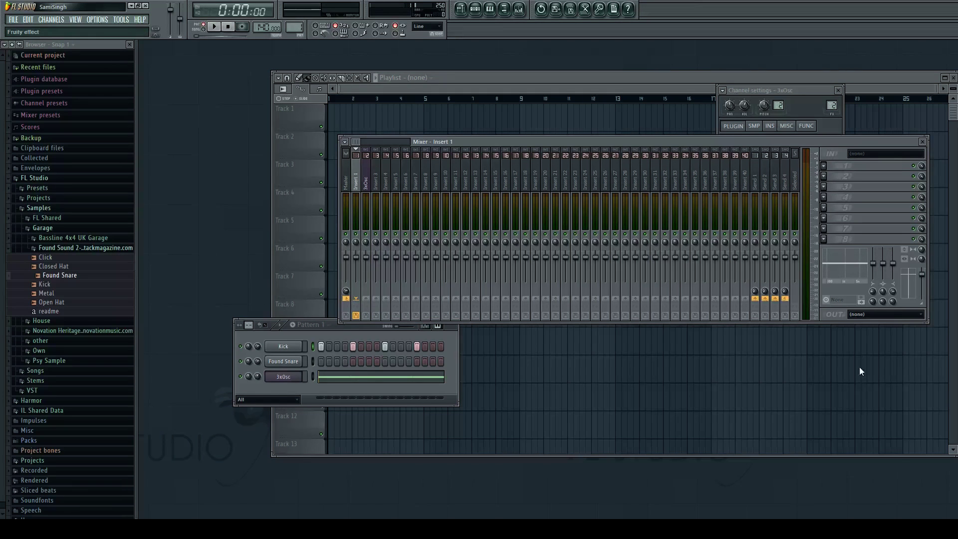
click(840, 384)
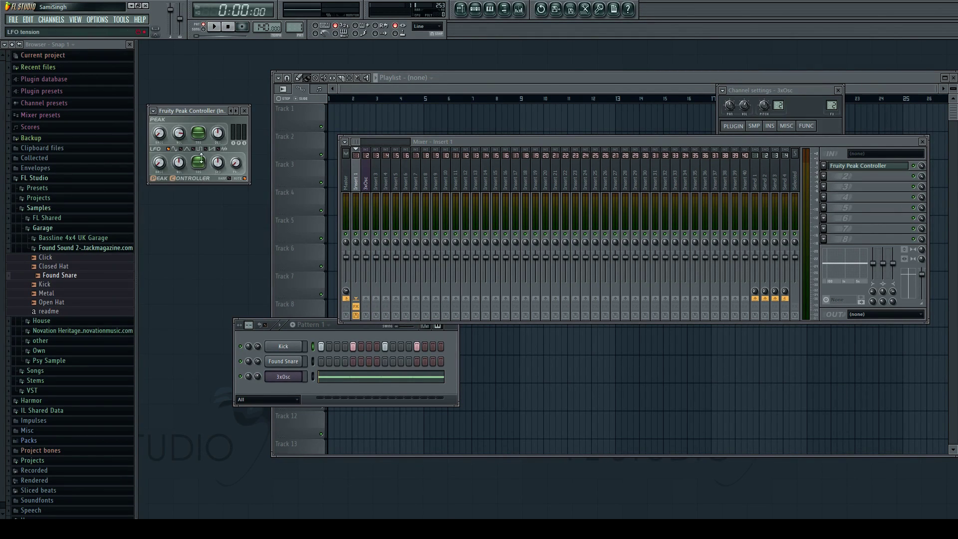
click(201, 134)
drag(201, 134, 201, 134)
click(371, 264)
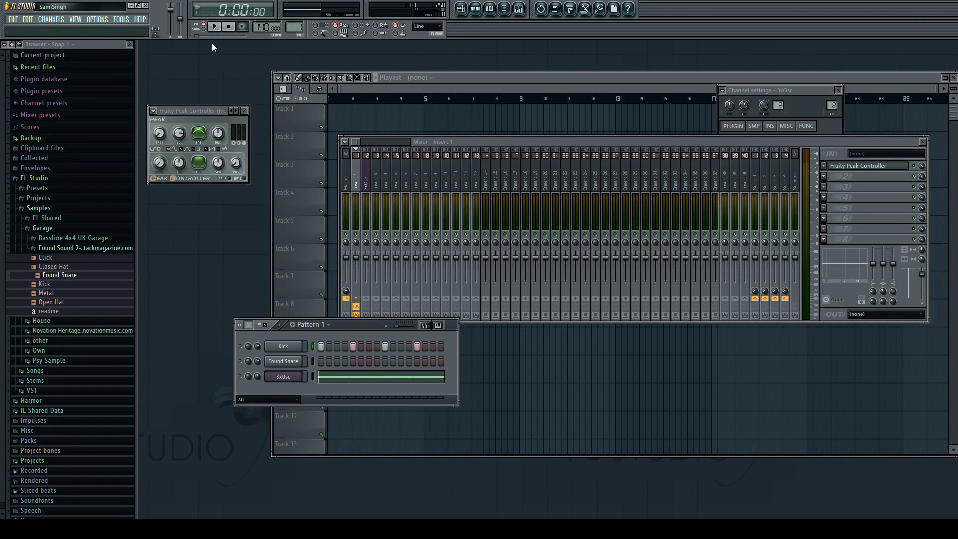
Audition the pattern with the peak-controlled volume and remove Fruity Peak Controller from Insert 1
click(215, 27)
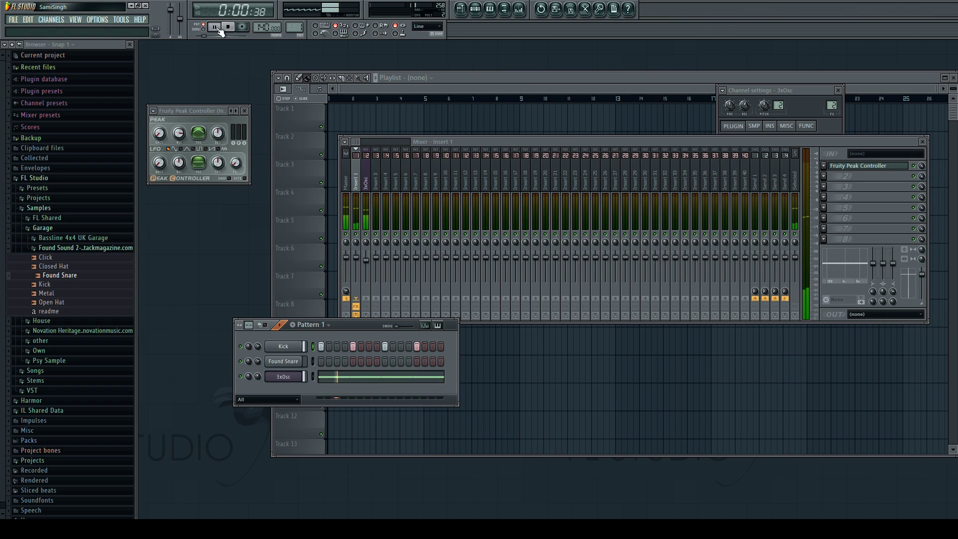
click(216, 28)
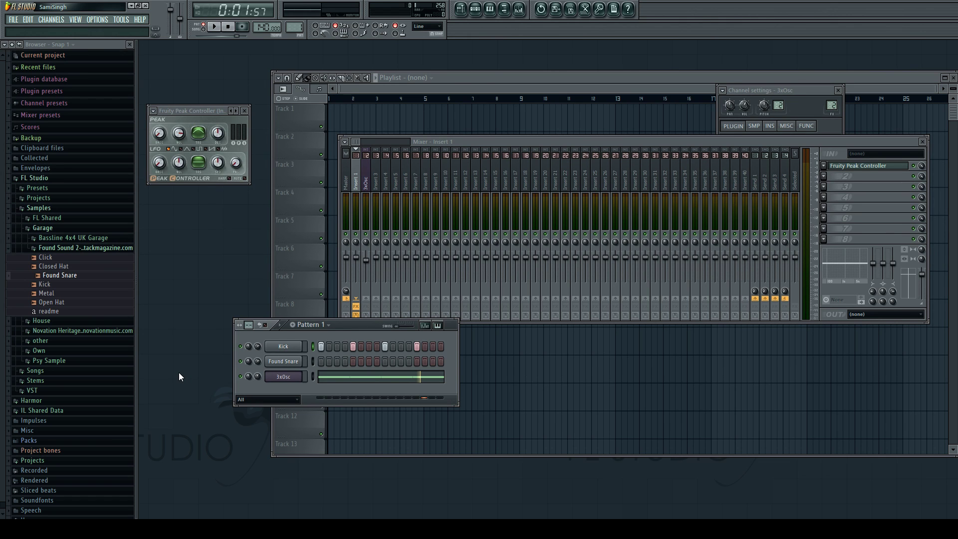
click(831, 172)
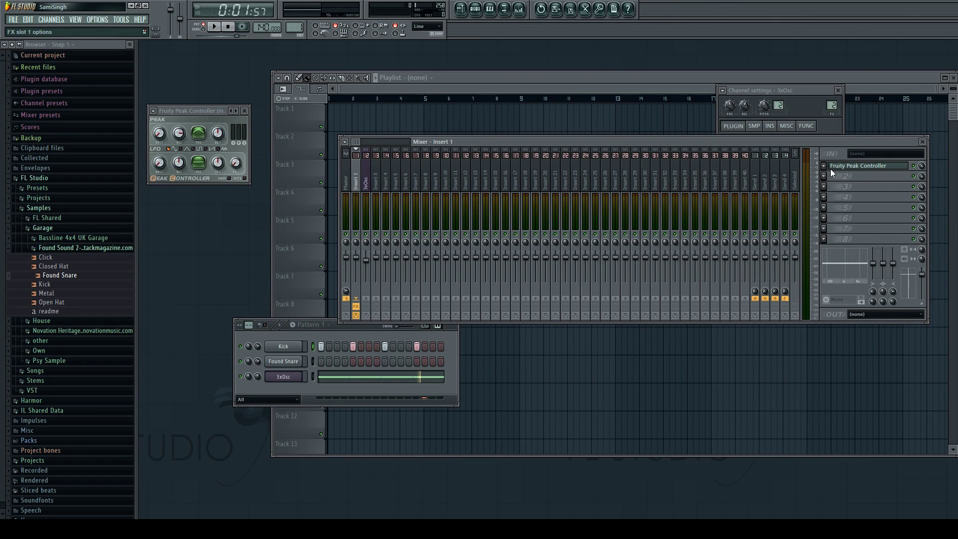
key(ctrl+z)
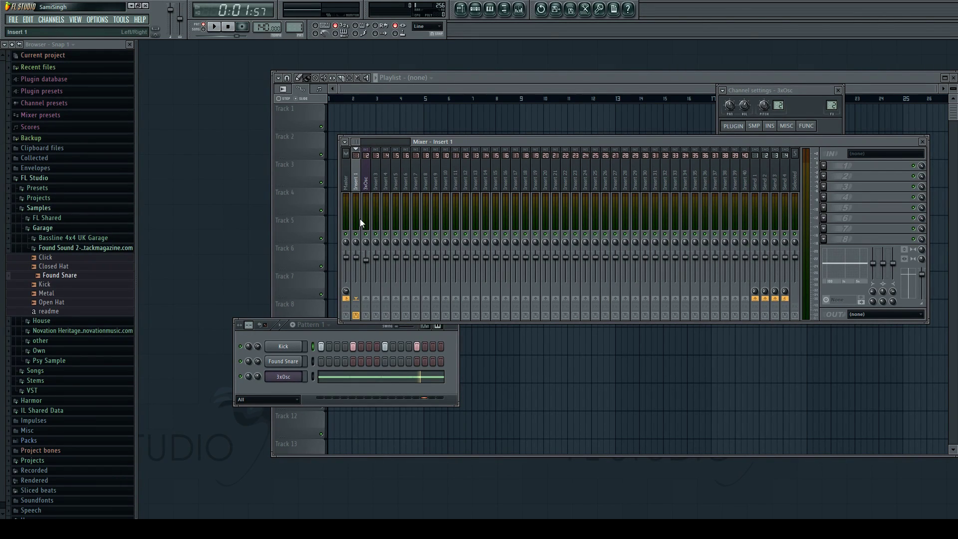
Route Insert 1 to the 3xOsc mixer track as a sidechain and load Fruity Limiter on the 3xOsc track
click(367, 298)
mouse_move(366, 292)
mouse_down()
mouse_move(365, 319)
mouse_move(365, 292)
mouse_up()
mouse_move(365, 292)
mouse_down()
mouse_move(365, 279)
mouse_move(365, 288)
mouse_up()
click(374, 191)
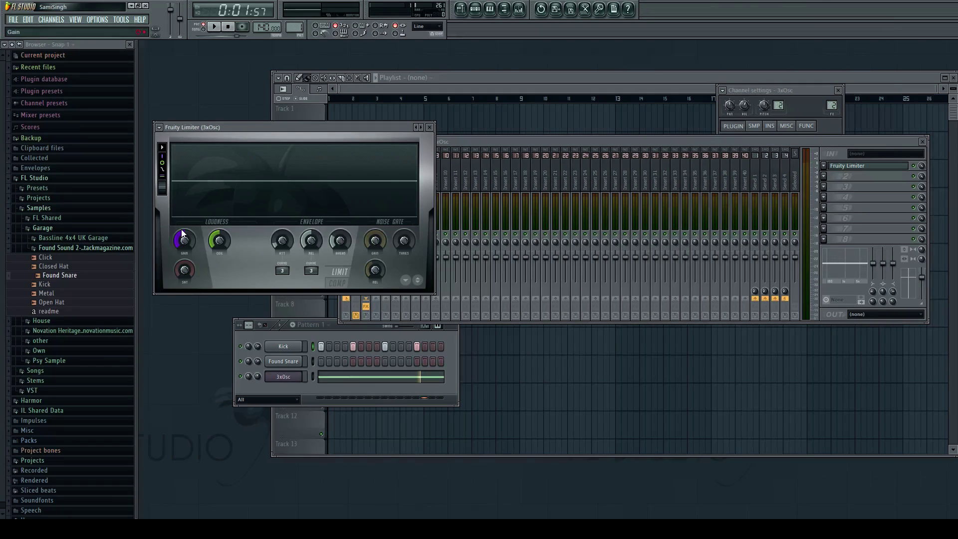
Switch Fruity Limiter to compressor mode and lower its threshold to about -23 dB
click(346, 288)
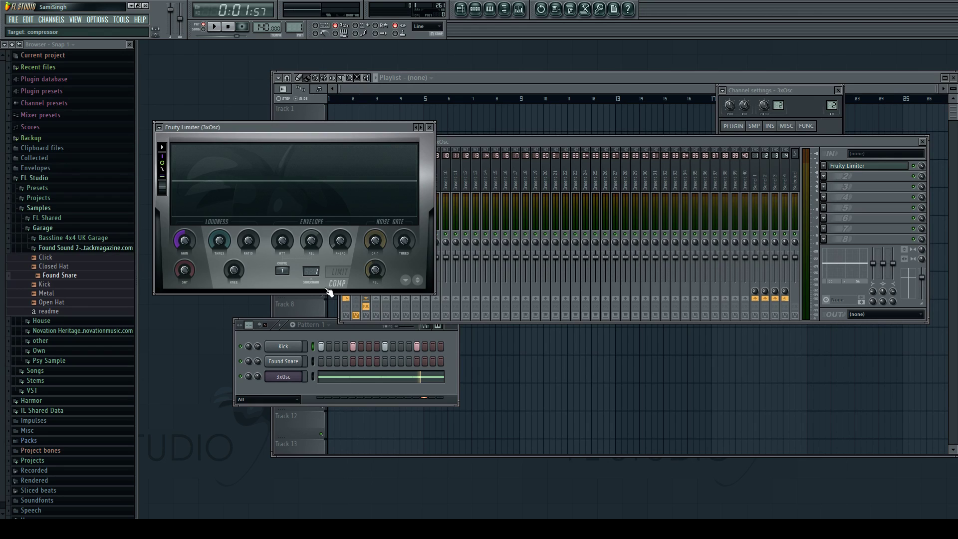
drag(298, 128, 419, 143)
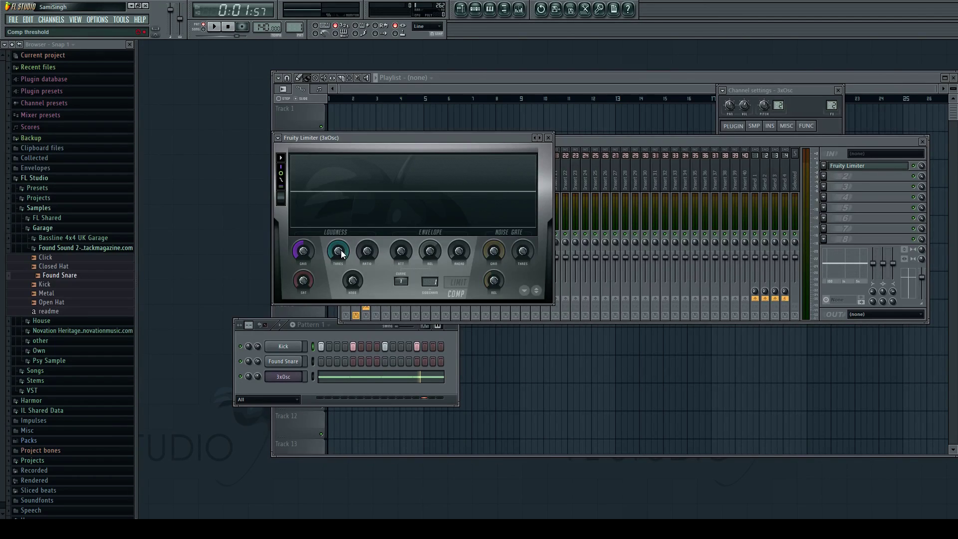
mouse_move(341, 250)
mouse_down()
mouse_move(340, 277)
mouse_move(342, 255)
mouse_up()
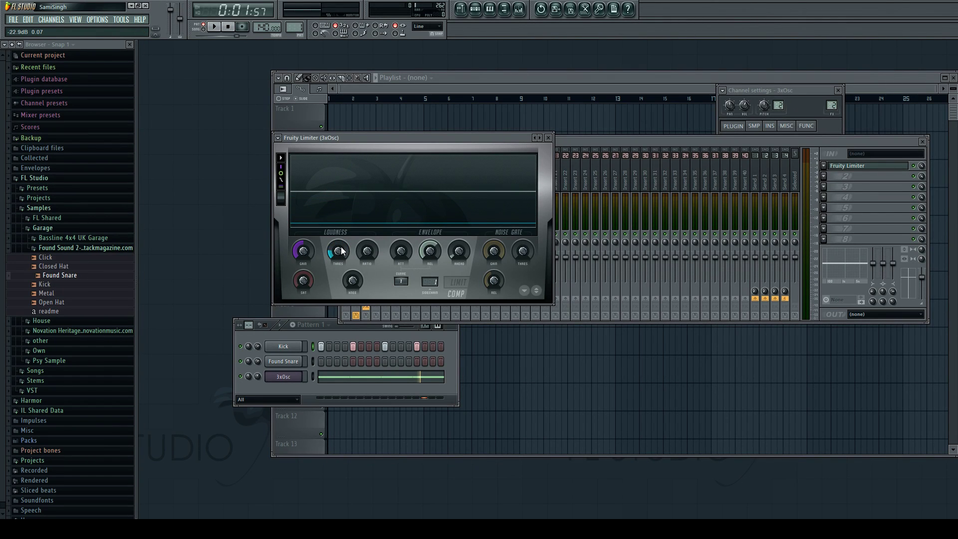
scroll(342, 251, down, 1)
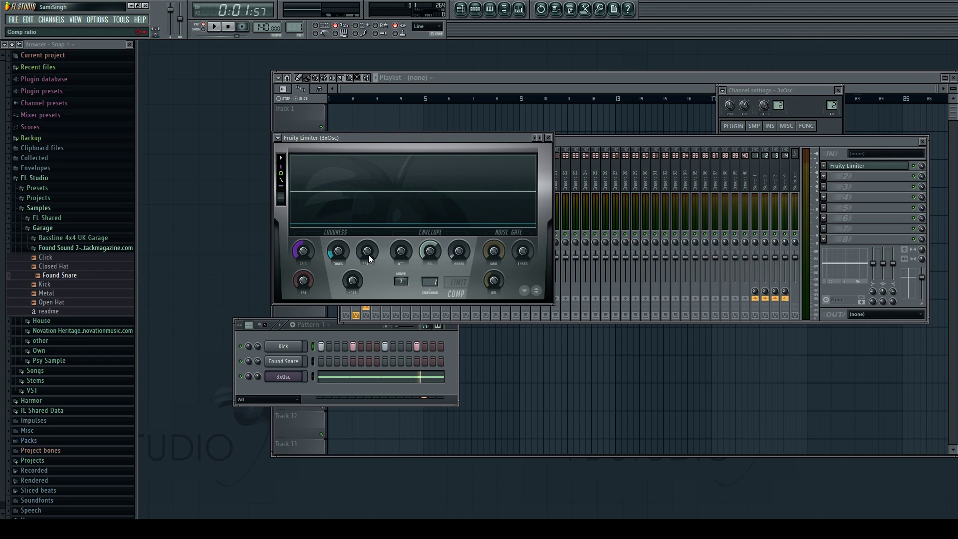
Raise the compressor ratio in Fruity Limiter while playing the pattern to hear the 3xOsc duck under the kick
drag(368, 256, 368, 197)
drag(365, 256, 365, 256)
key(space)
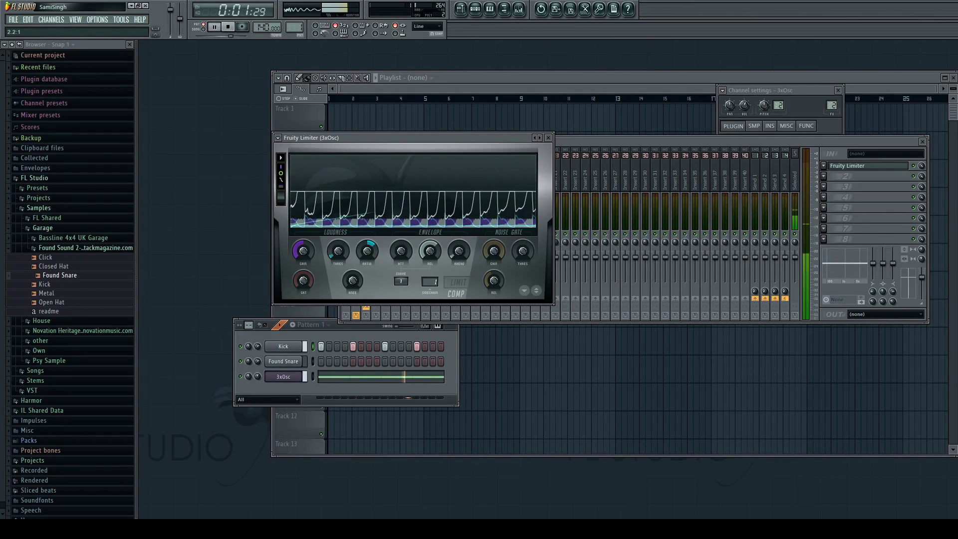
mouse_move(368, 262)
mouse_down()
mouse_move(368, 252)
mouse_move(365, 261)
mouse_up()
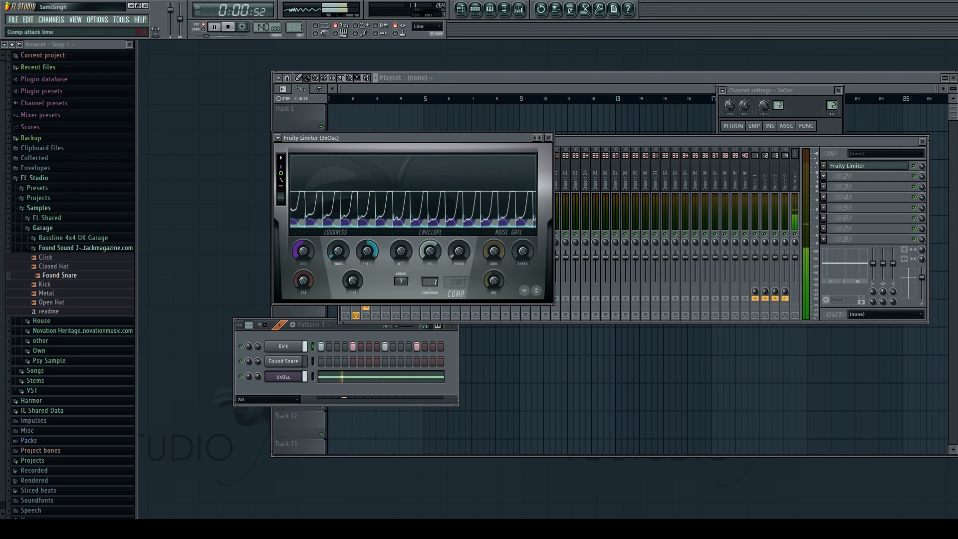
Adjust the compressor's attack time, set its RMS window to about 1.44 ms, and stop playback
click(402, 253)
scroll(402, 252, up, 10)
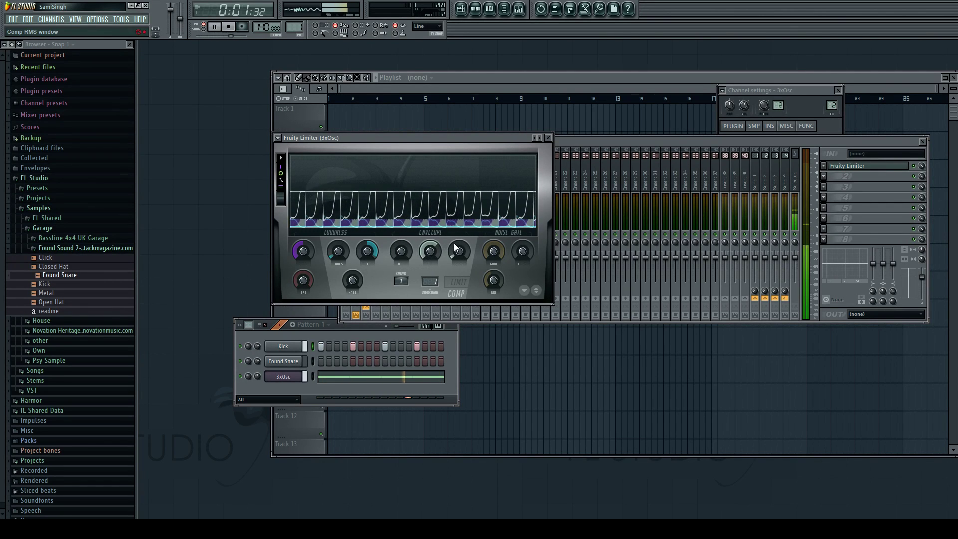
scroll(460, 251, up, 5)
scroll(460, 251, up, 8)
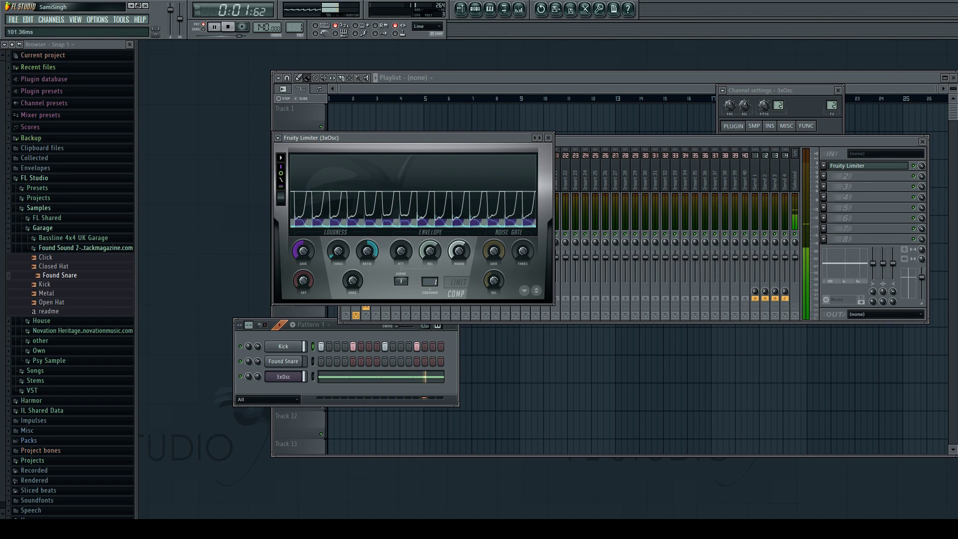
scroll(460, 251, down, 7)
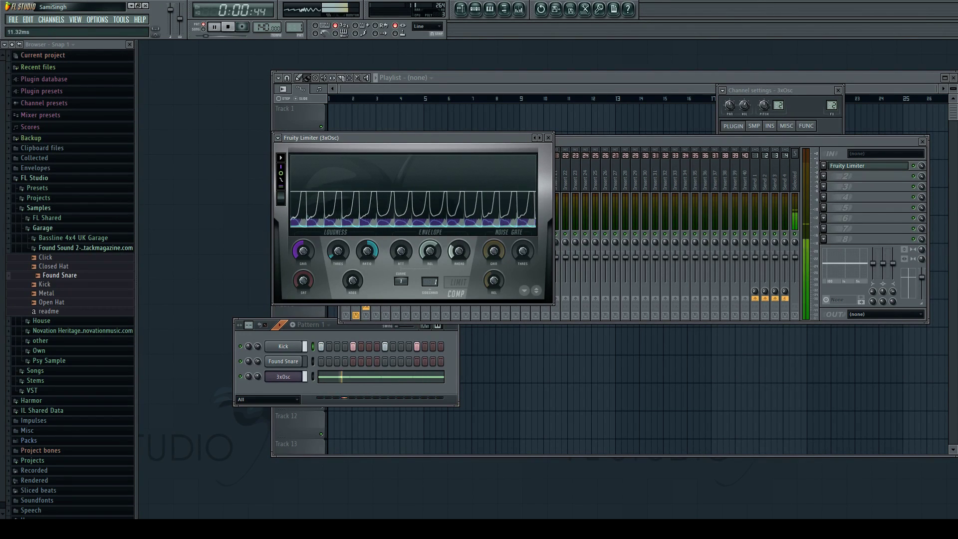
scroll(460, 251, down, 2)
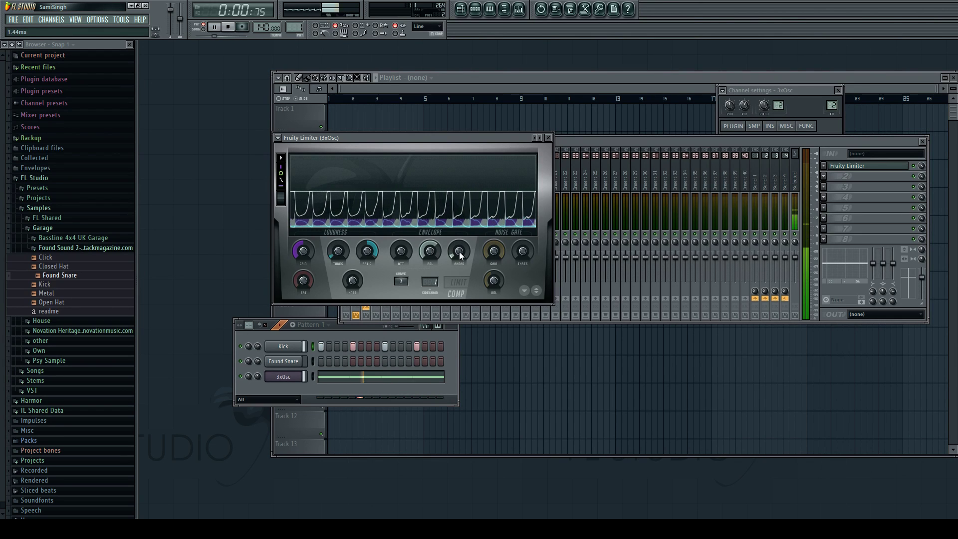
click(228, 28)
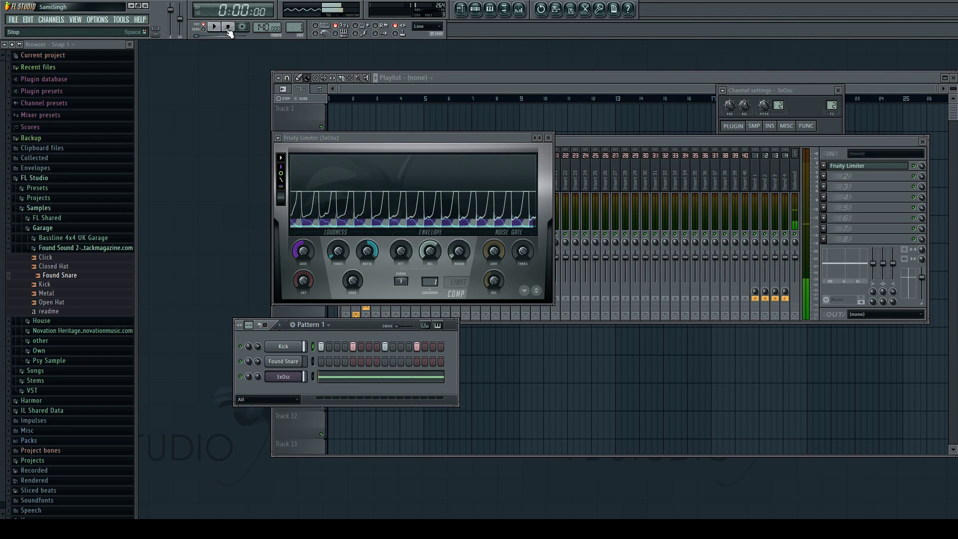